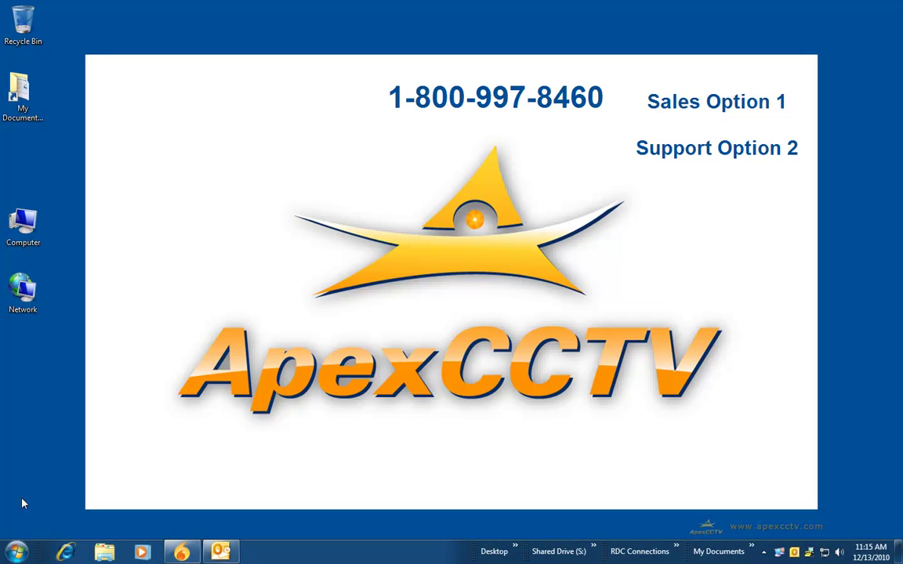
- Launch LiveClient and log in to the station at 192.168.1.63 on port 3454 as STAdmin with the account password
key("super")
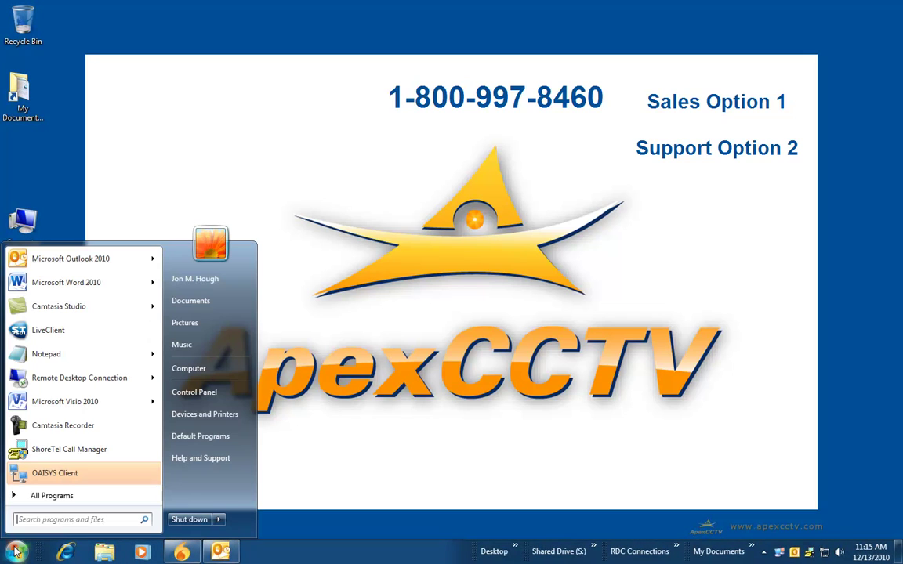
left_click(59, 331)
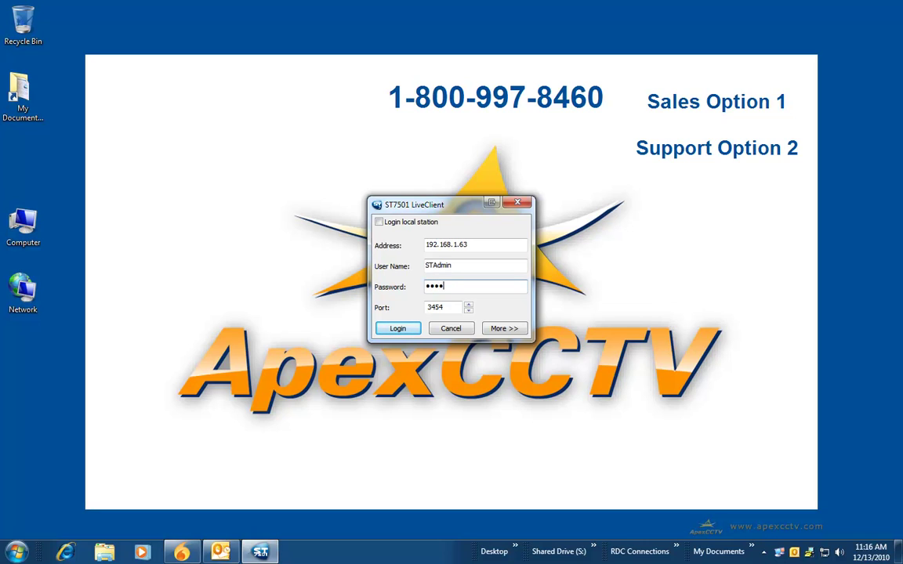
key("Return")
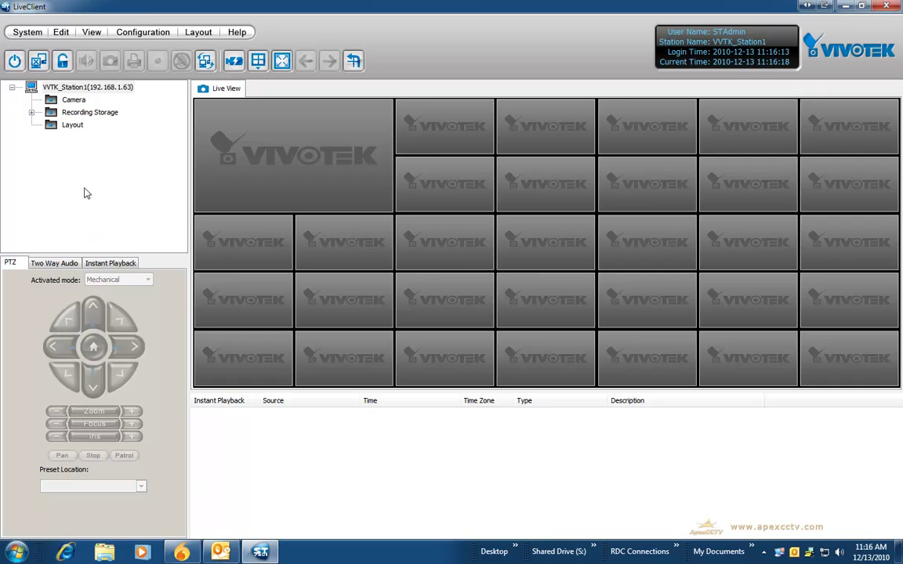
- Review the station's general settings, including the station name, log level and log reserve time, and accept them
left_click(148, 33)
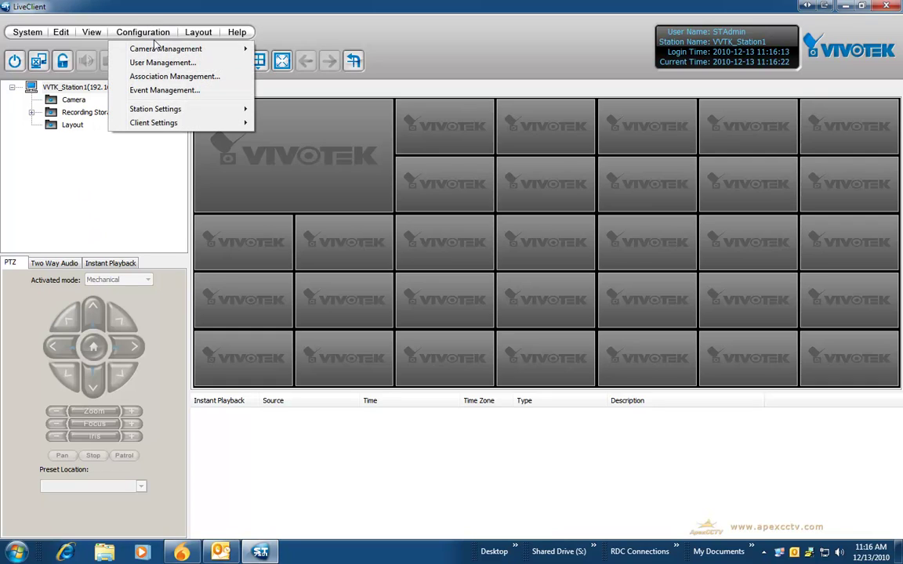
mouse_move(159, 113)
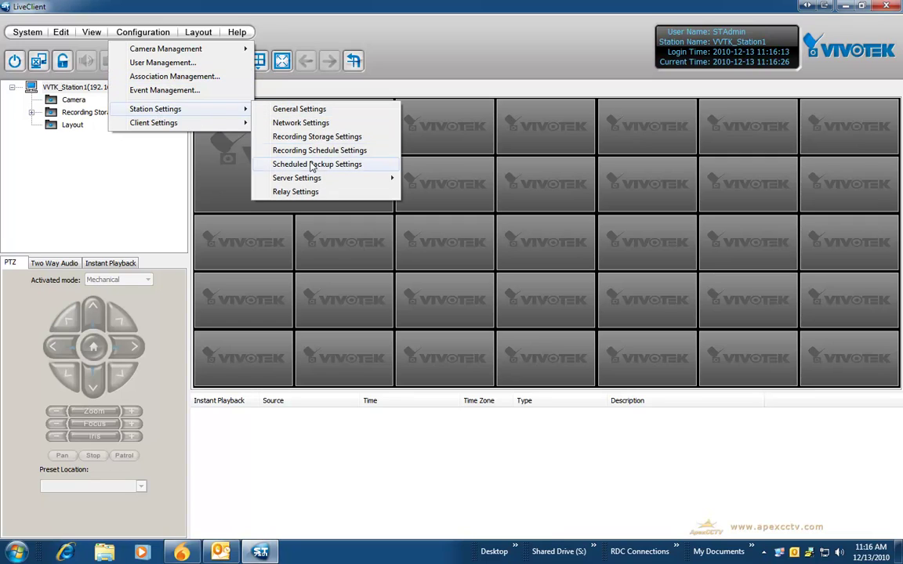
mouse_move(190, 119)
left_click(288, 113)
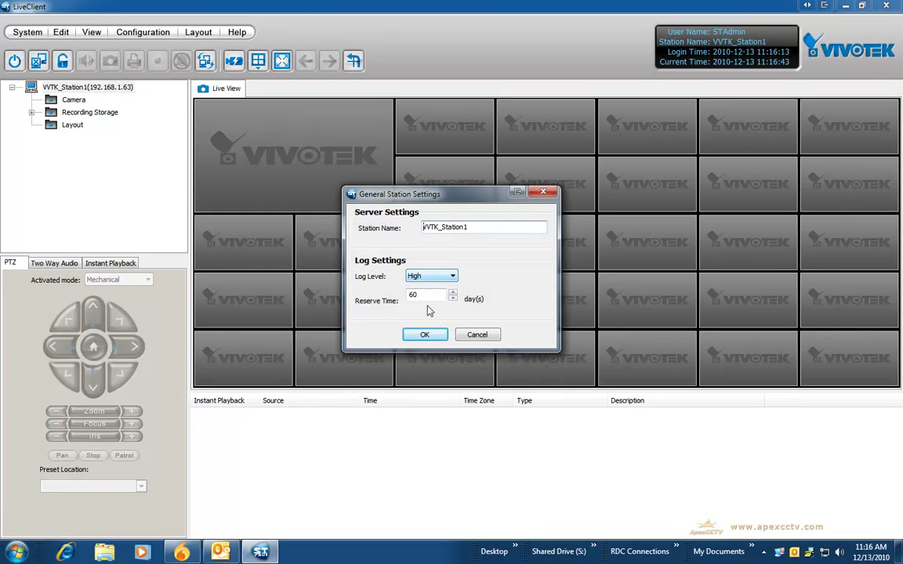
left_click(425, 335)
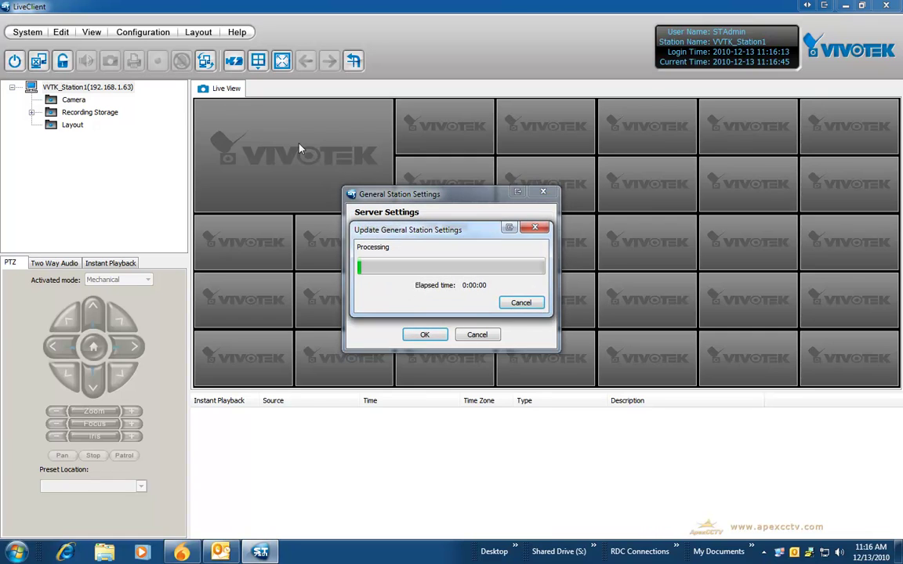
- Review the station's network settings for ports, UPnP and proxy, and close them
left_click(152, 36)
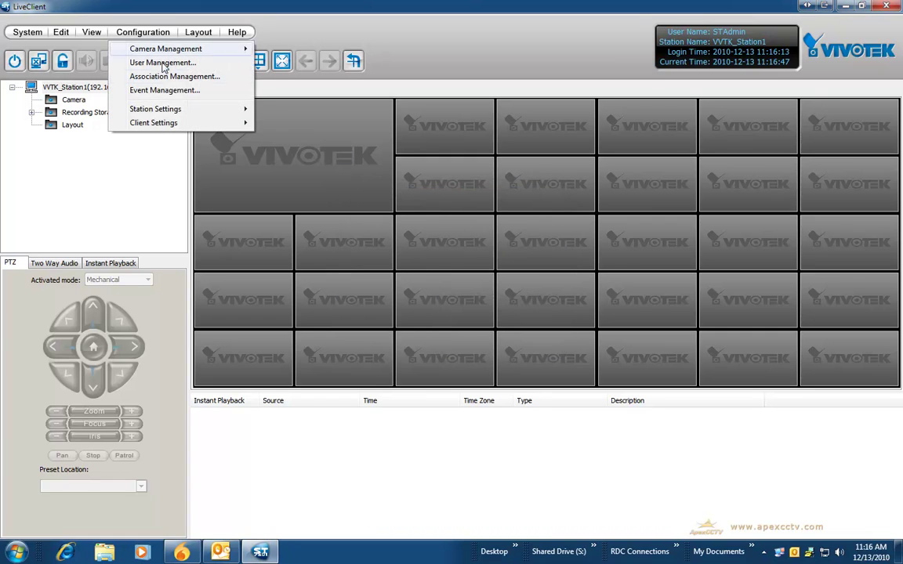
mouse_move(185, 110)
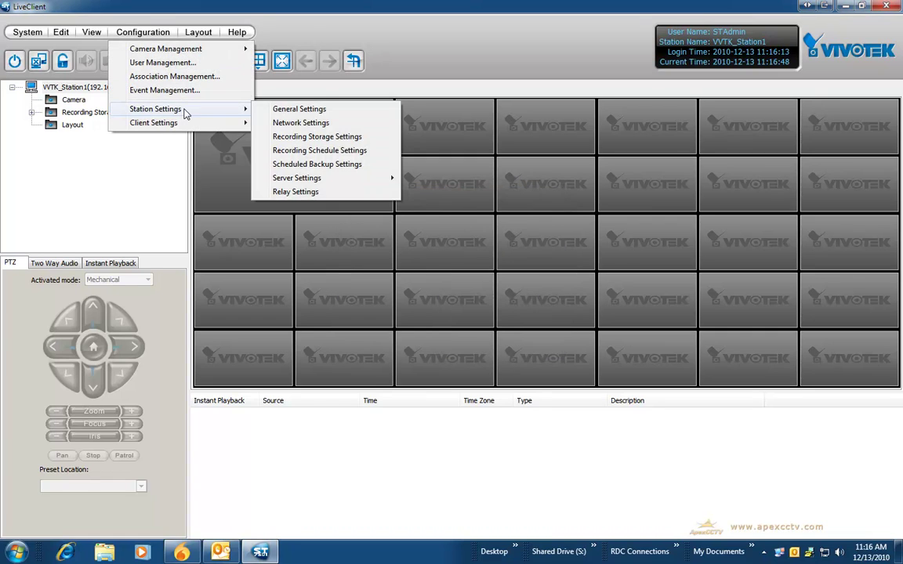
left_click(286, 123)
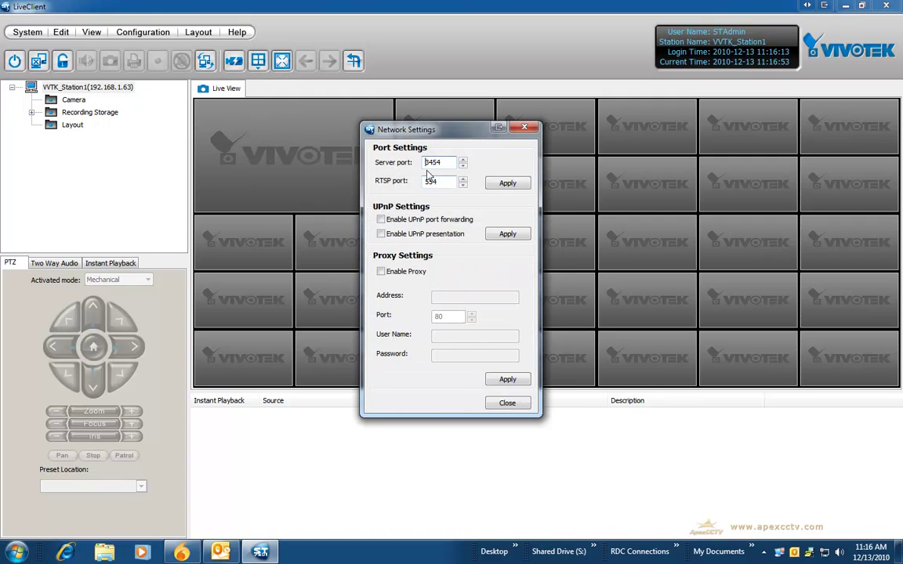
left_click(508, 404)
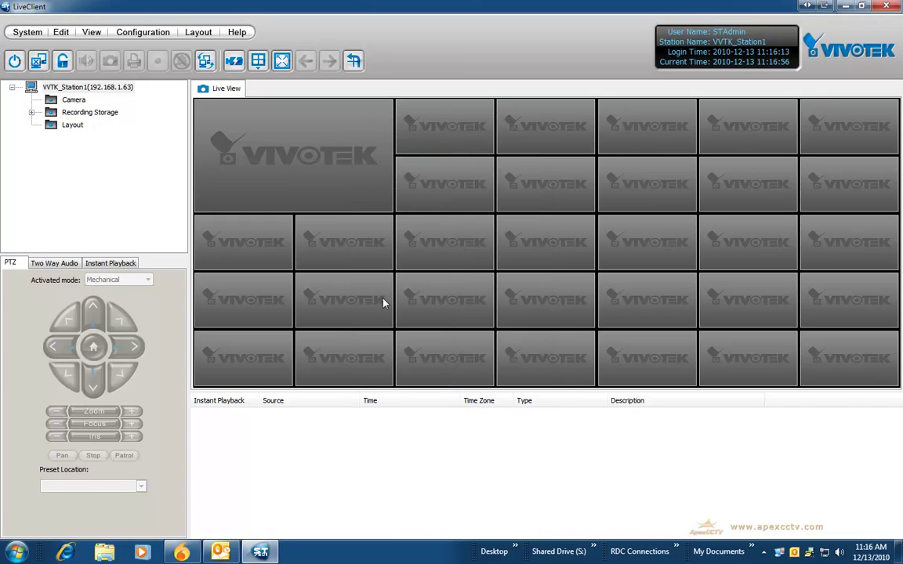
- Add the local path E:\storage to the DefaultGroup recording storage group and apply the storage settings
left_click(143, 32)
mouse_move(174, 113)
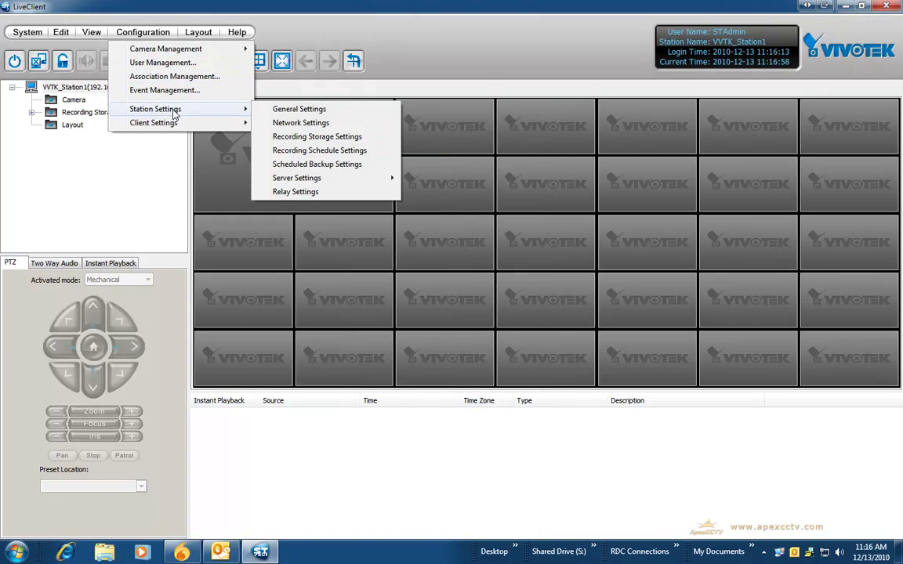
left_click(294, 137)
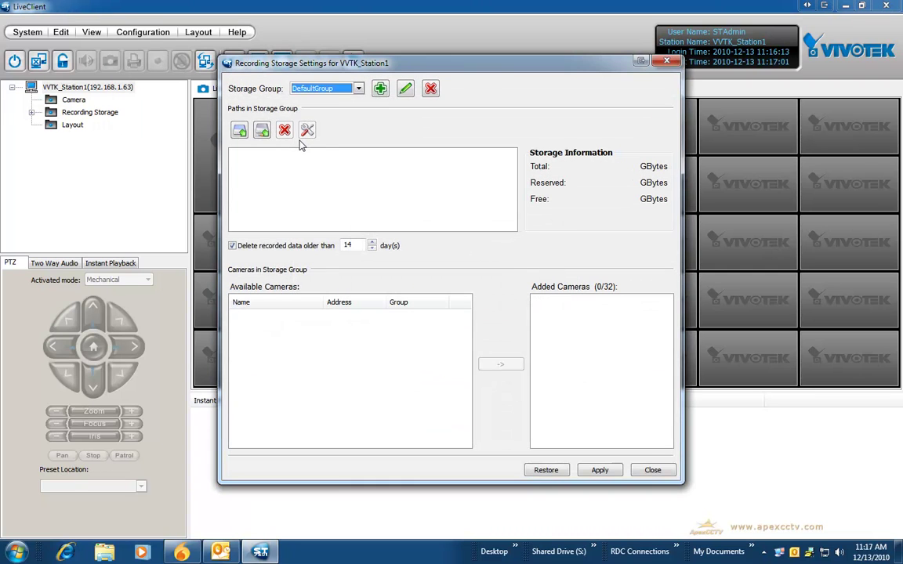
left_click(244, 136)
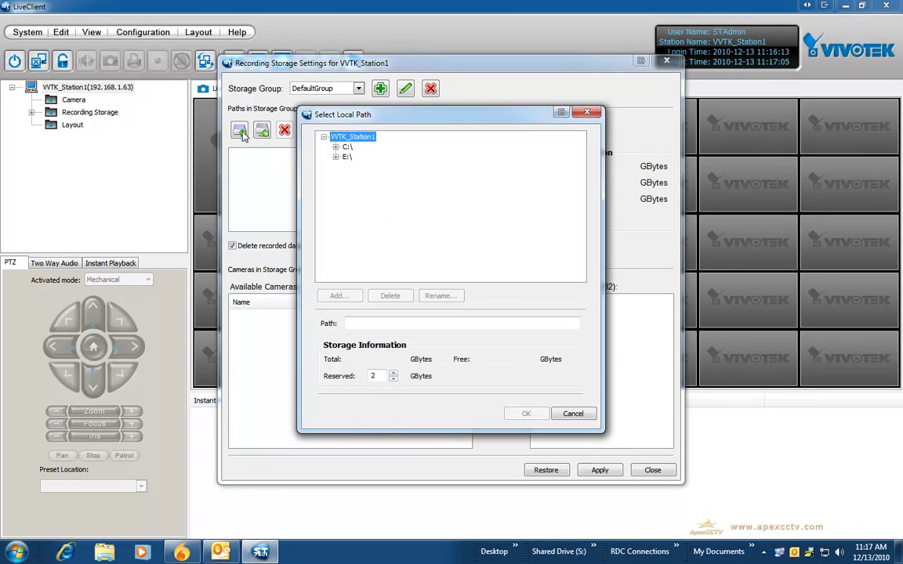
left_click(335, 158)
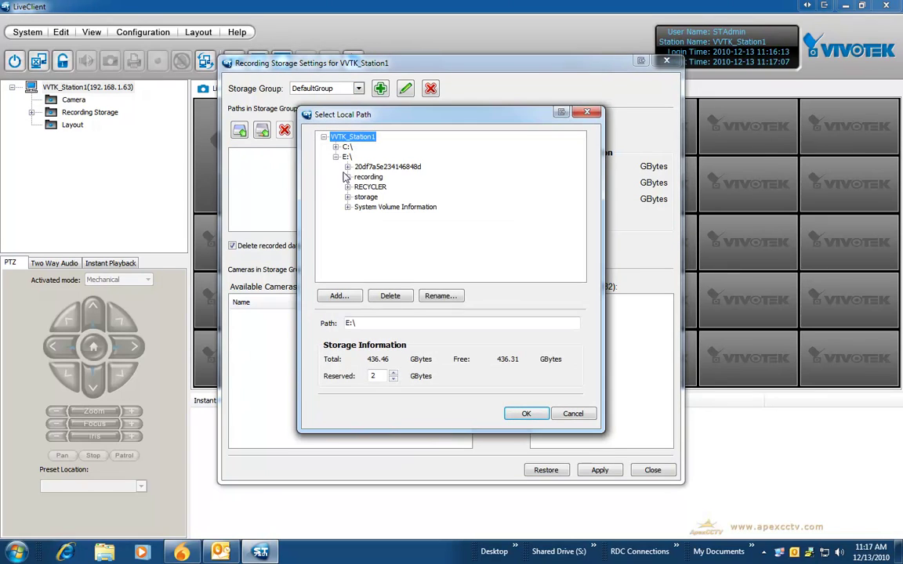
left_click(359, 198)
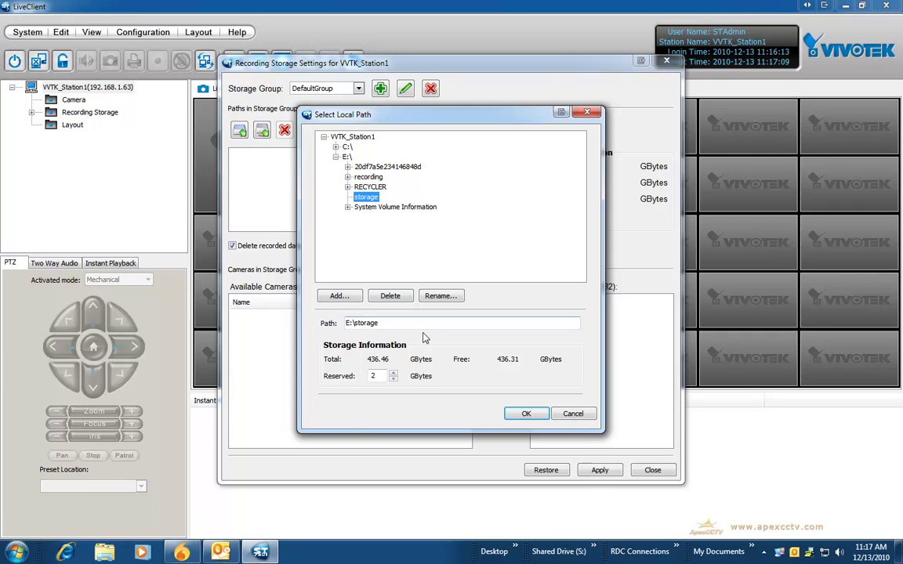
left_click(336, 297)
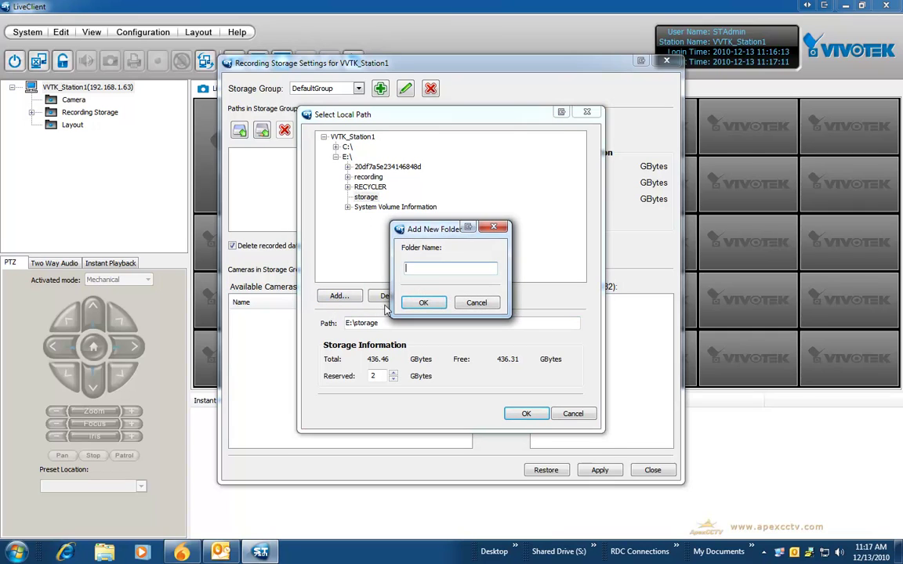
left_click(491, 307)
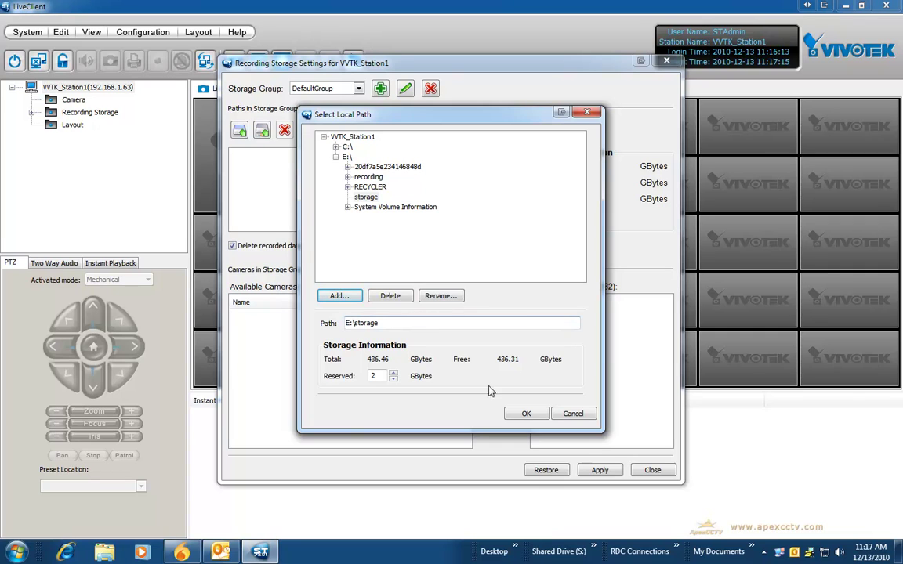
left_click(522, 414)
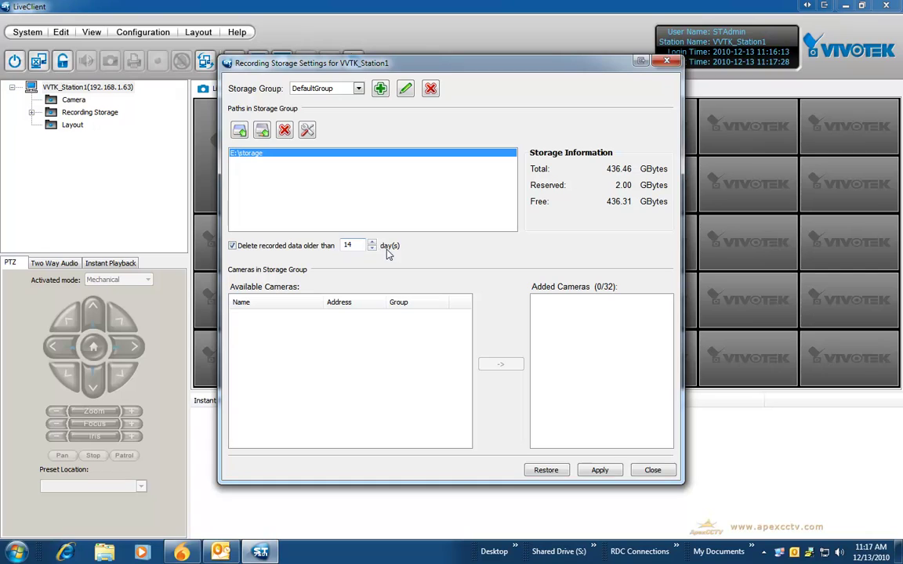
left_click(593, 469)
left_click(653, 472)
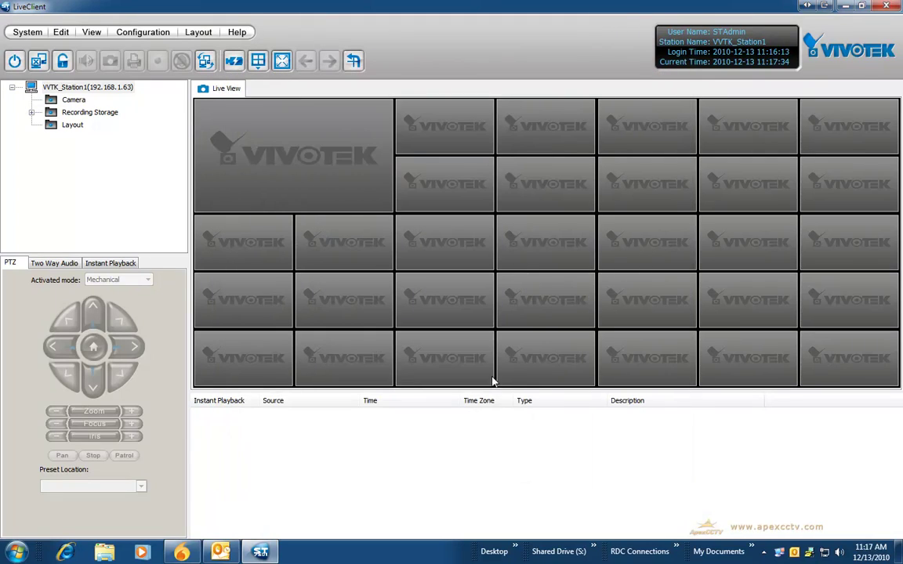
- Set the Always time frame of the Default Schedule to Event recording, toggle off the IVA trigger, and apply the schedule
left_click(158, 37)
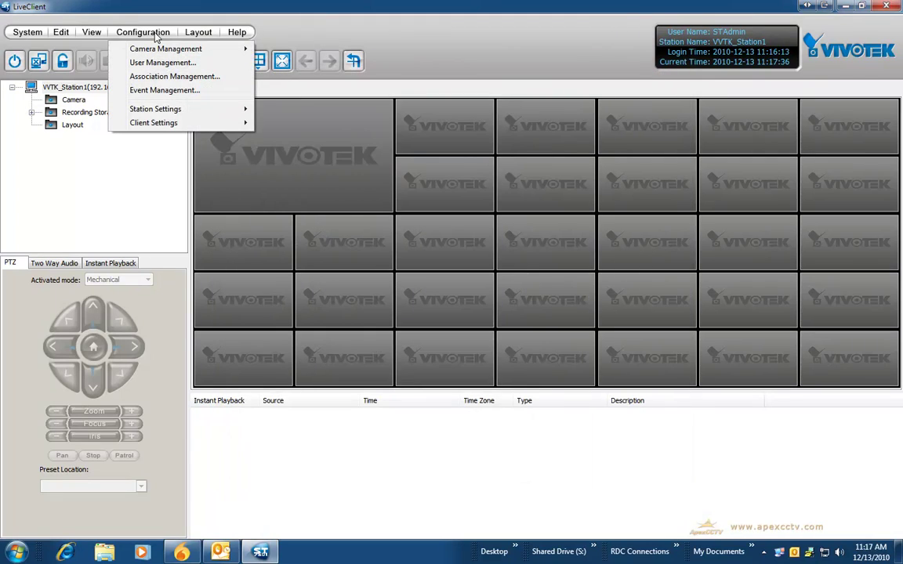
mouse_move(178, 109)
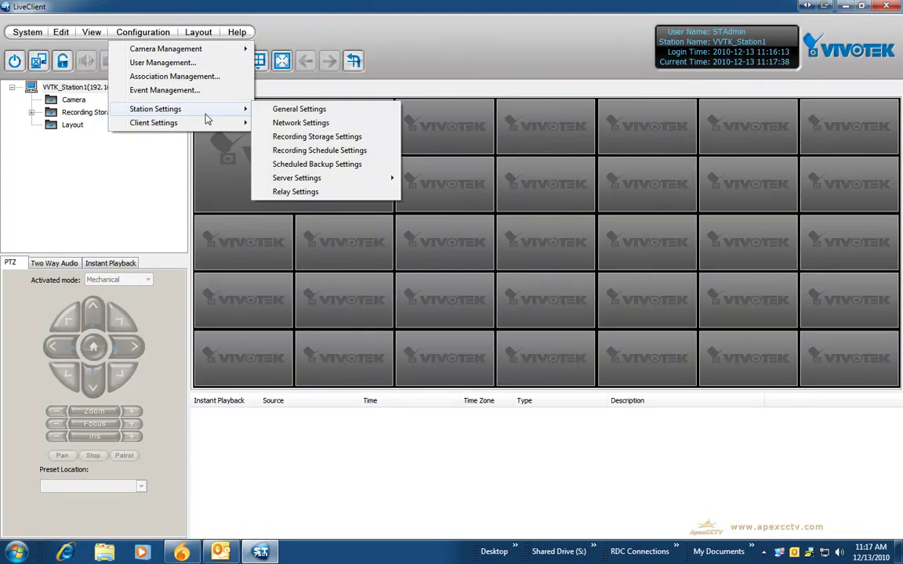
left_click(327, 150)
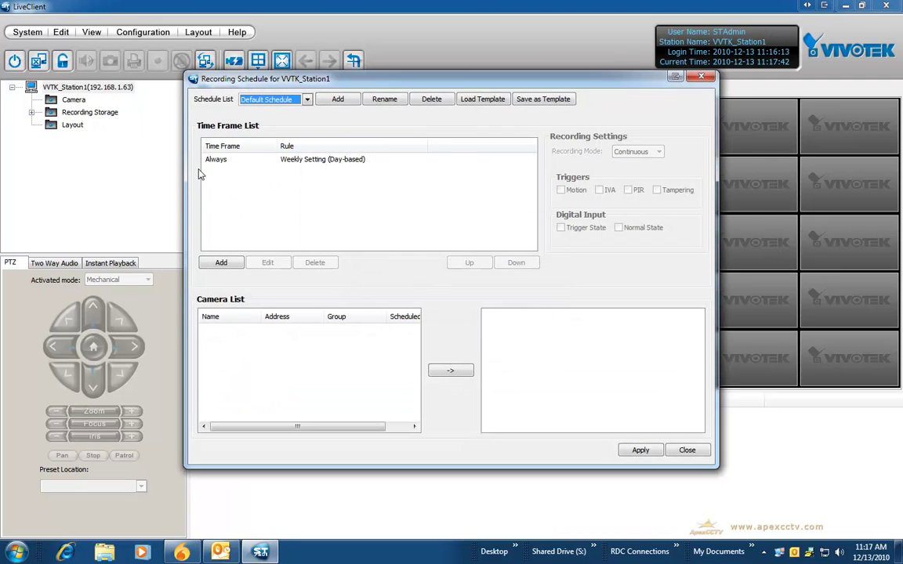
left_click(217, 160)
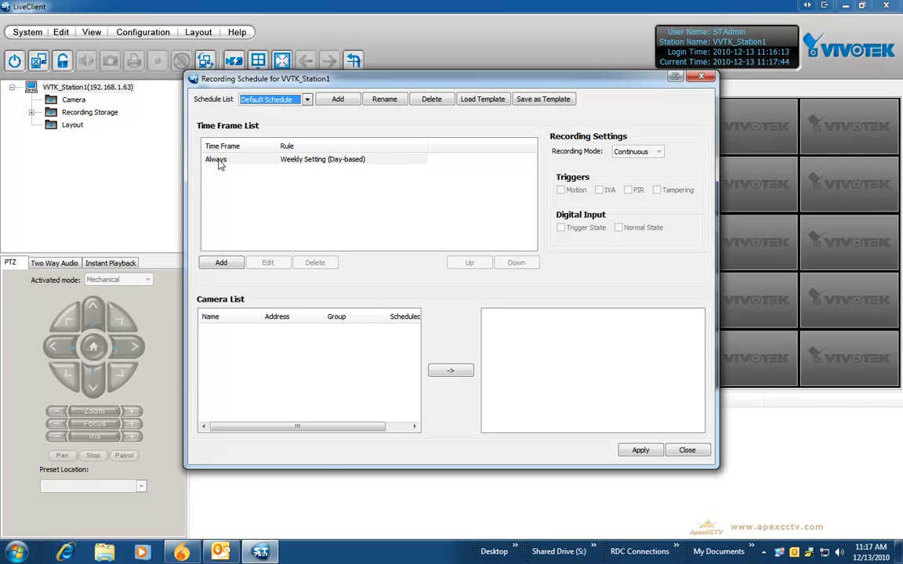
left_click(659, 152)
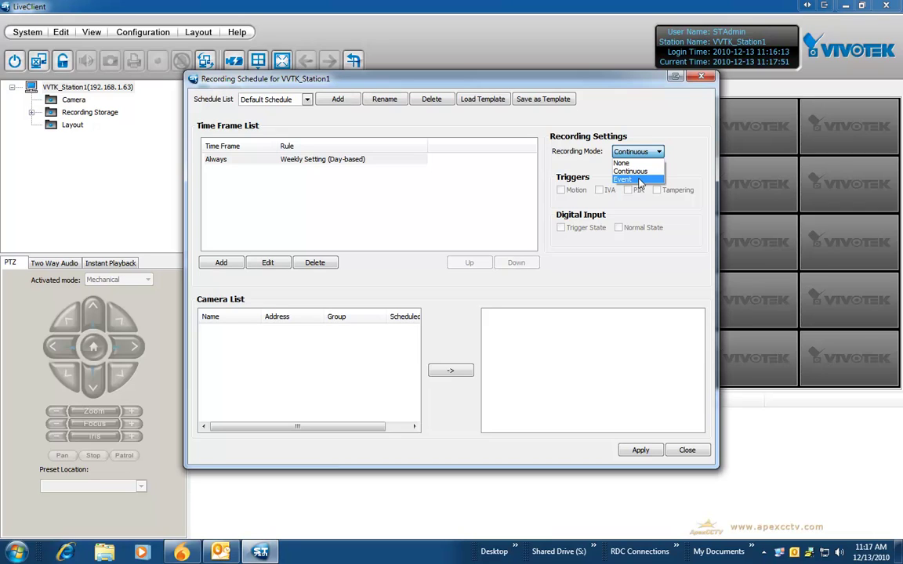
left_click(638, 179)
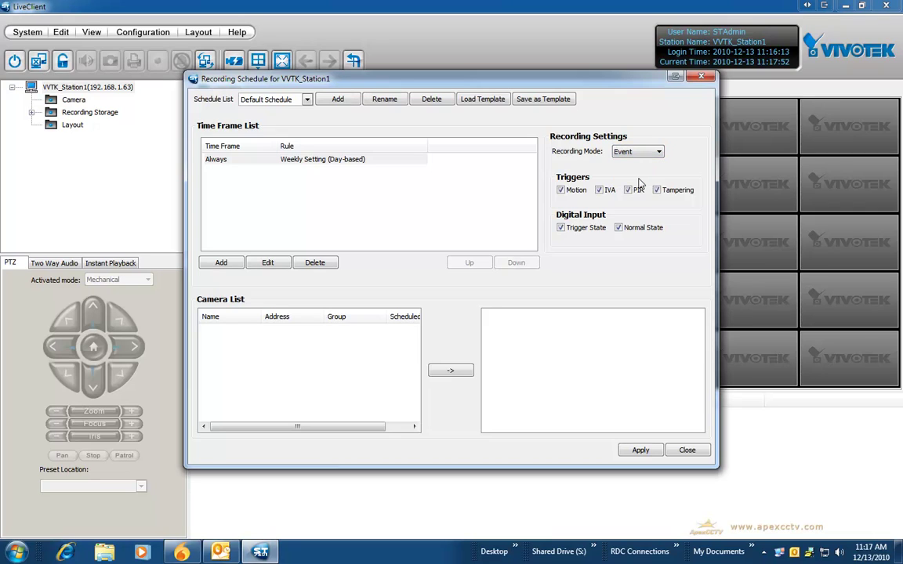
left_click(601, 191)
left_click(637, 451)
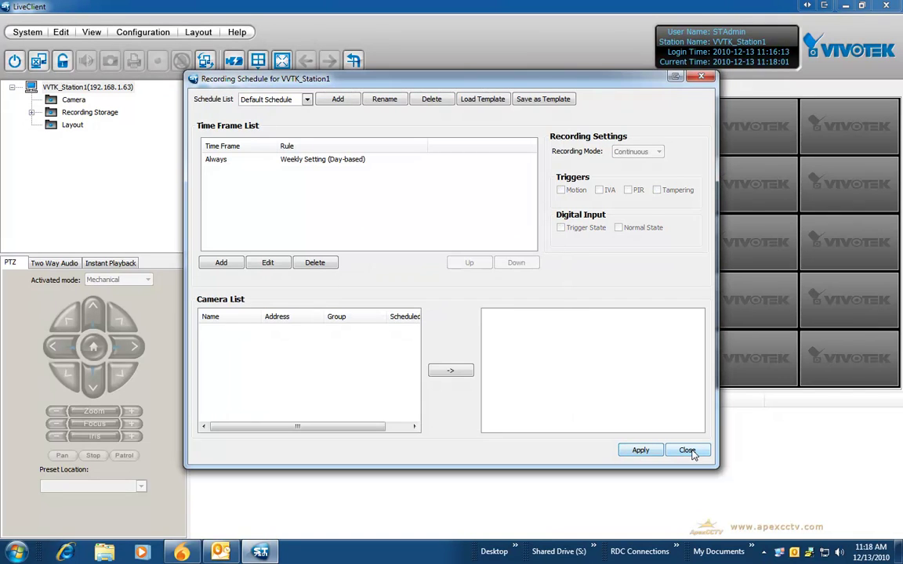
left_click(687, 450)
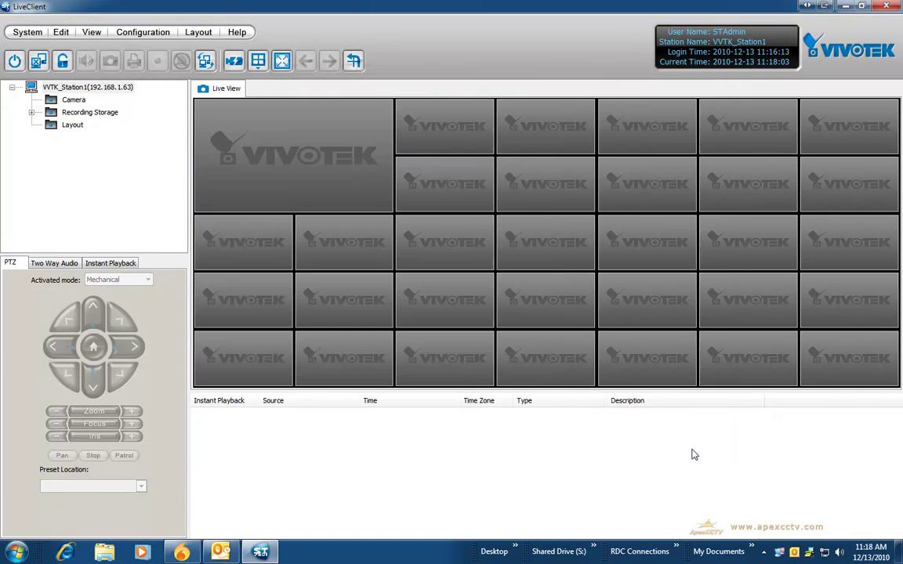
- Review the scheduled backup settings for source, schedule, target folder and event options, and accept them
left_click(129, 36)
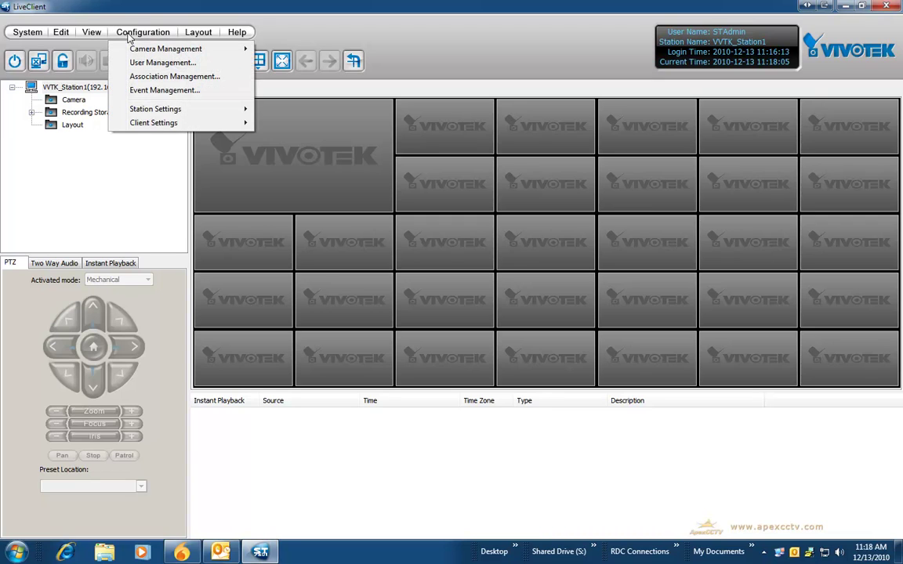
mouse_move(154, 116)
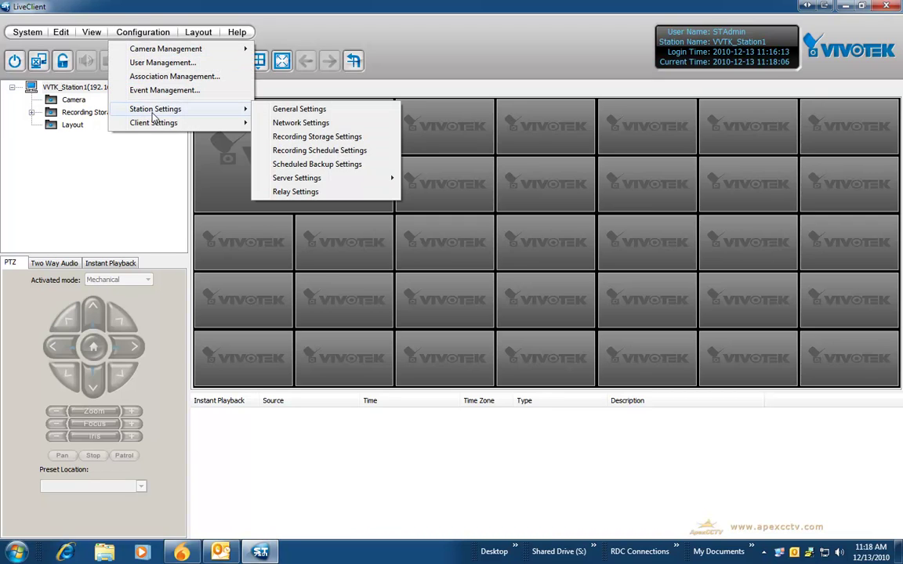
left_click(326, 165)
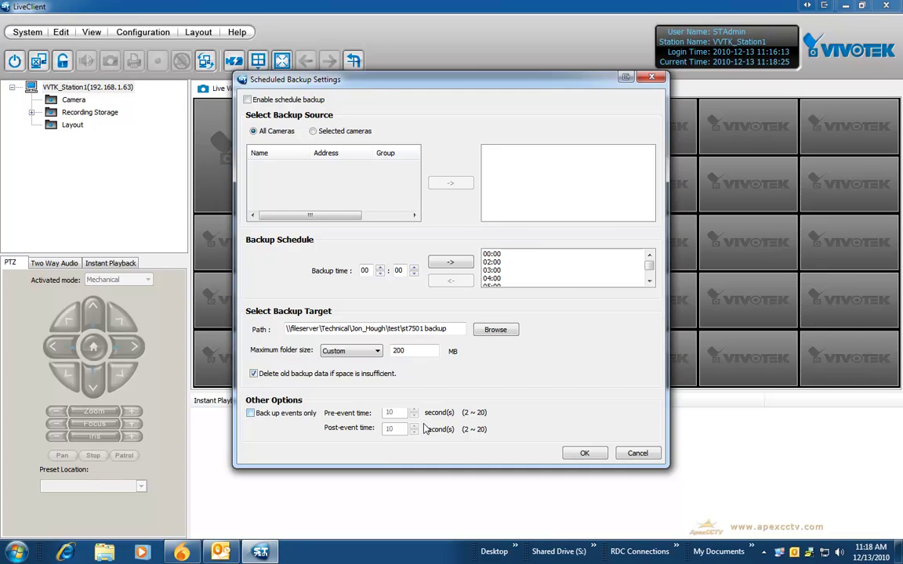
left_click(581, 454)
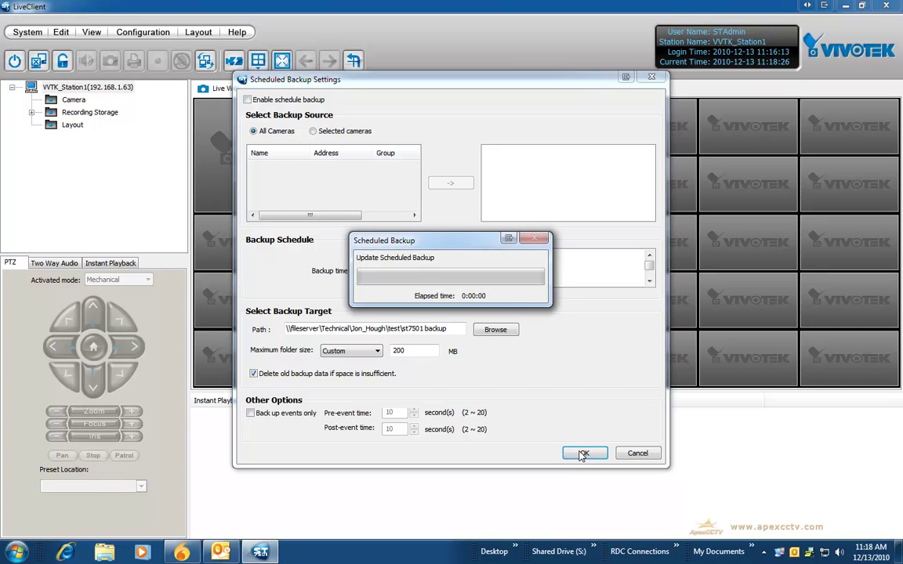
- Look over the remaining station settings options and bring up the client settings options
left_click(135, 33)
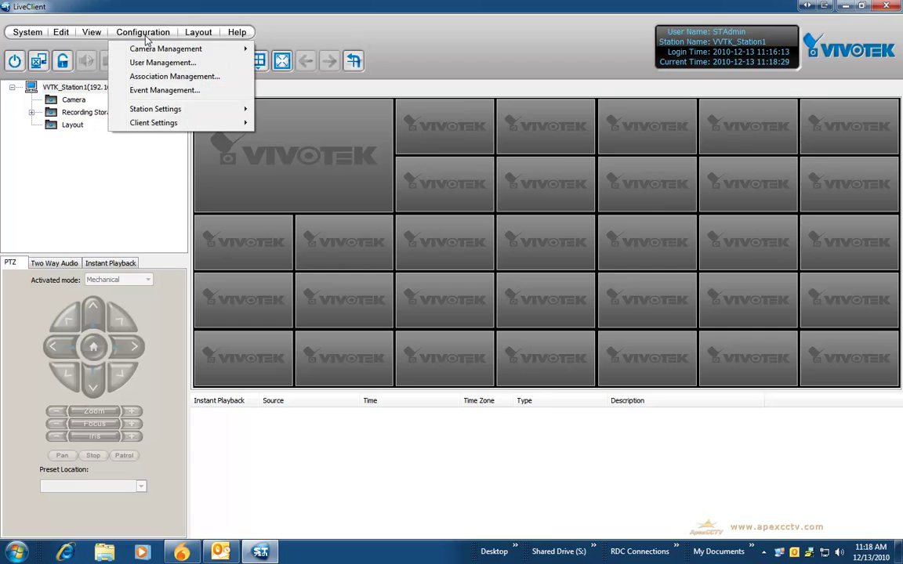
mouse_move(163, 115)
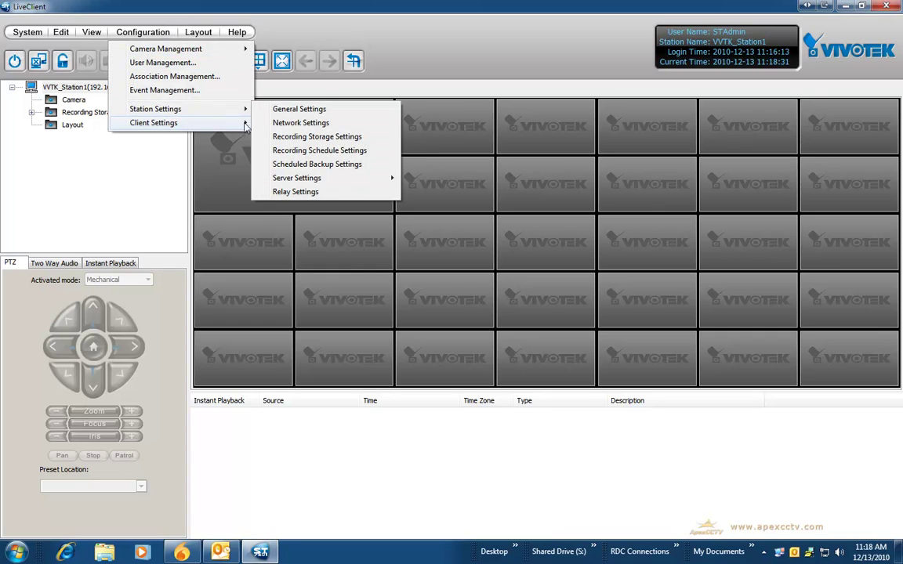
mouse_move(337, 178)
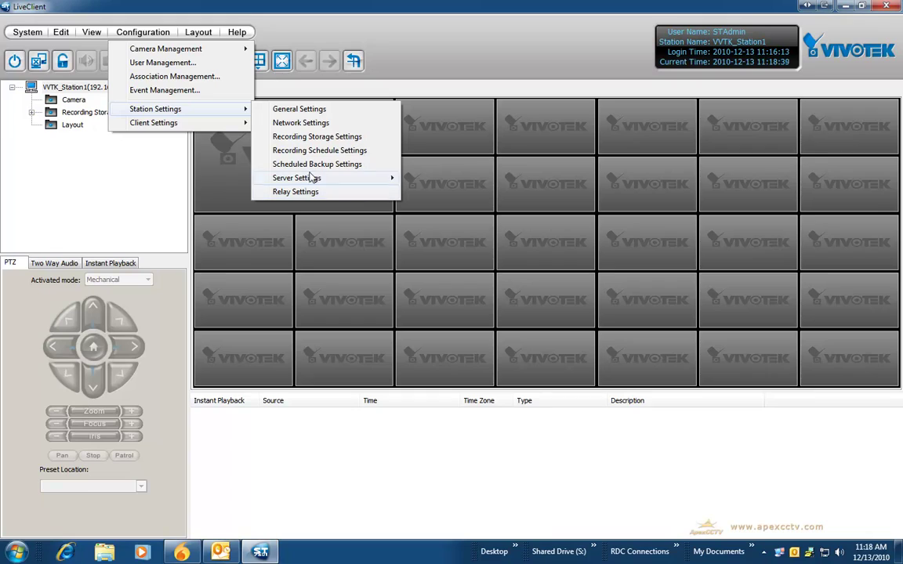
mouse_move(222, 128)
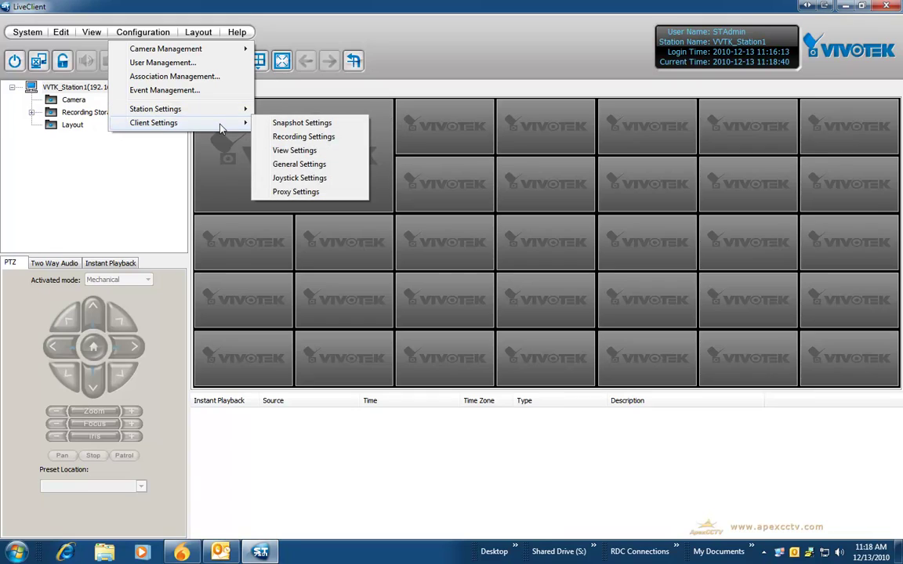